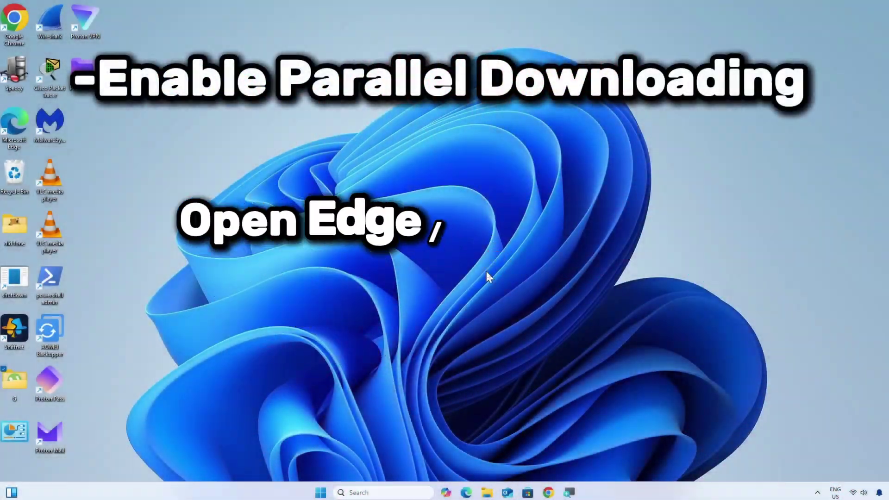
Go to edge://flags and search the flags for 'parallel downloading'
{"action": "mouse_move", "coordinate": [467, 493]}
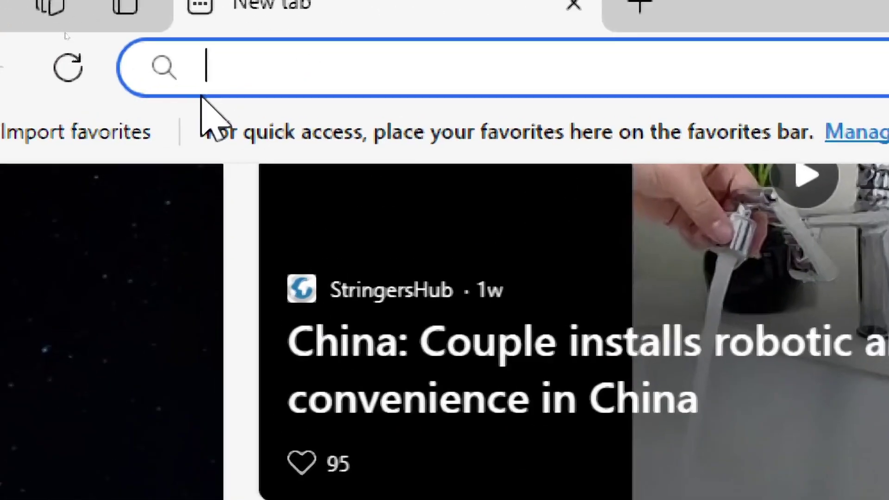
{"action": "type", "text": "edge://fla"}
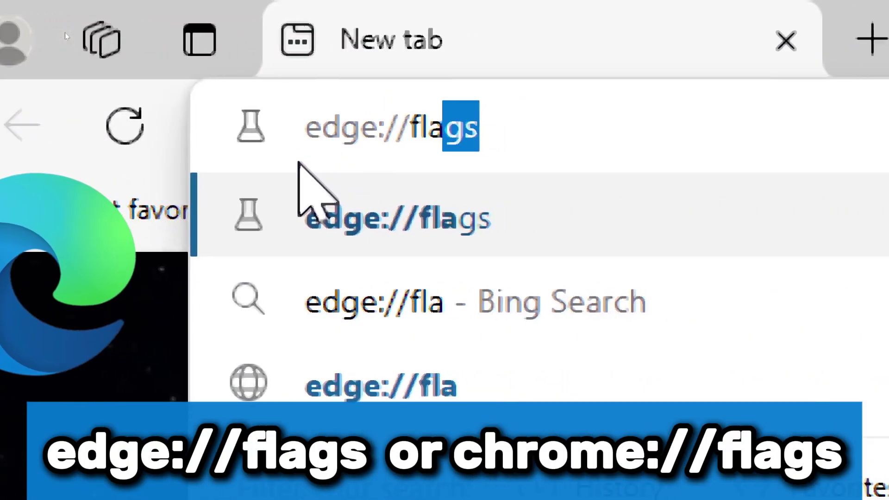
{"action": "type", "text": "gs"}
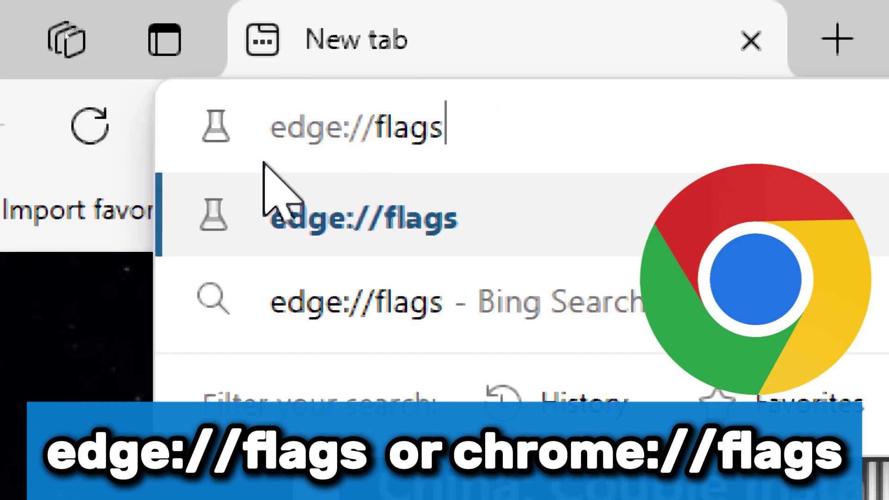
{"action": "key", "text": "Return"}
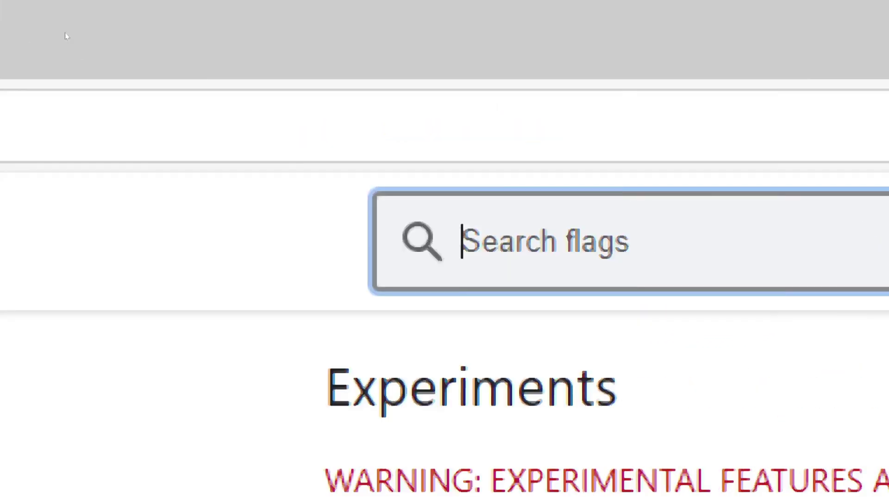
{"action": "type", "text": "para"}
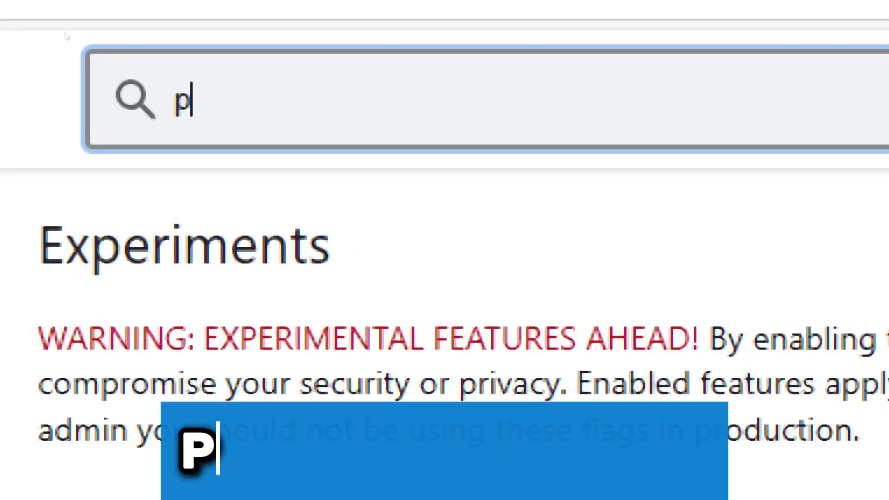
{"action": "type", "text": "llel dow"}
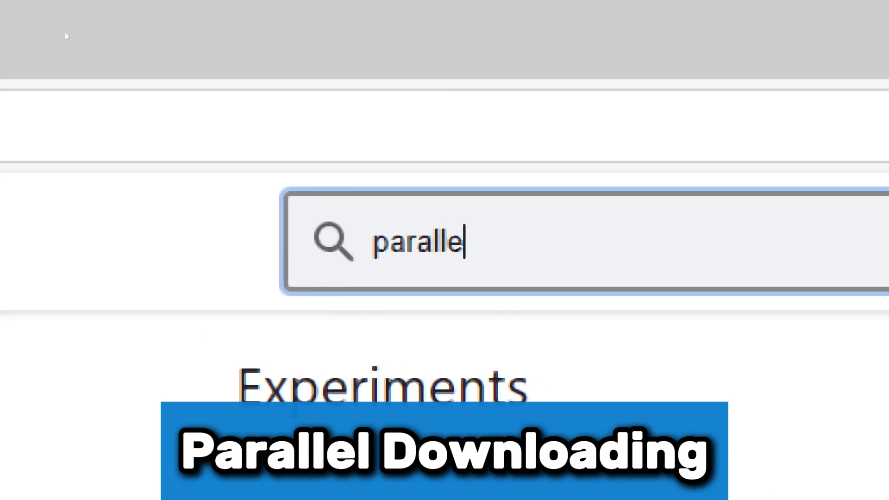
{"action": "type", "text": "nloading"}
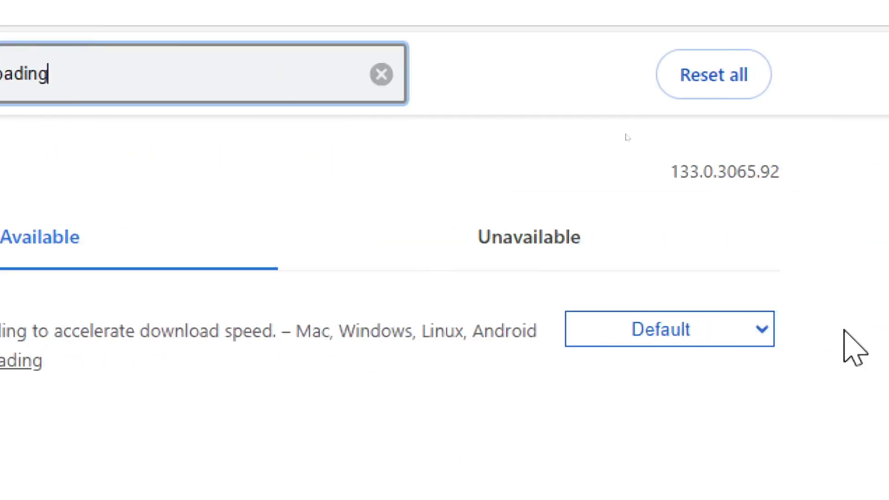
Change the Parallel downloading flag from Default to Enabled
{"action": "left_click", "coordinate": [703, 337]}
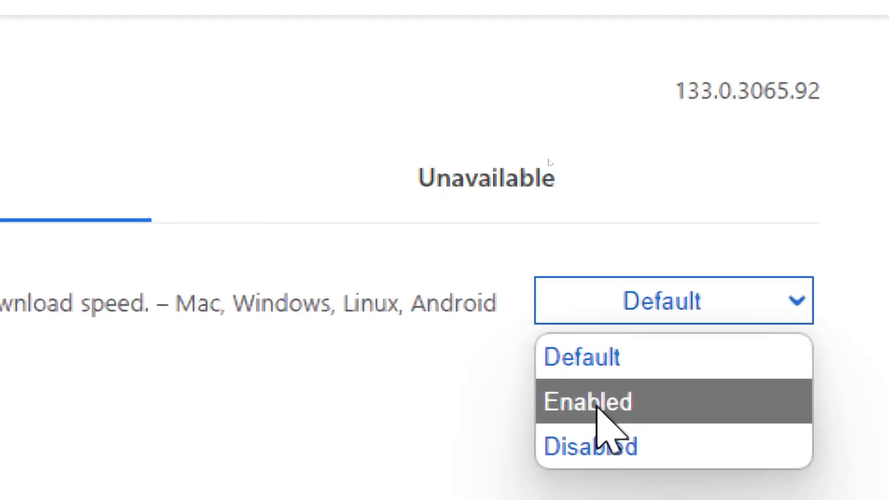
{"action": "left_click", "coordinate": [609, 412]}
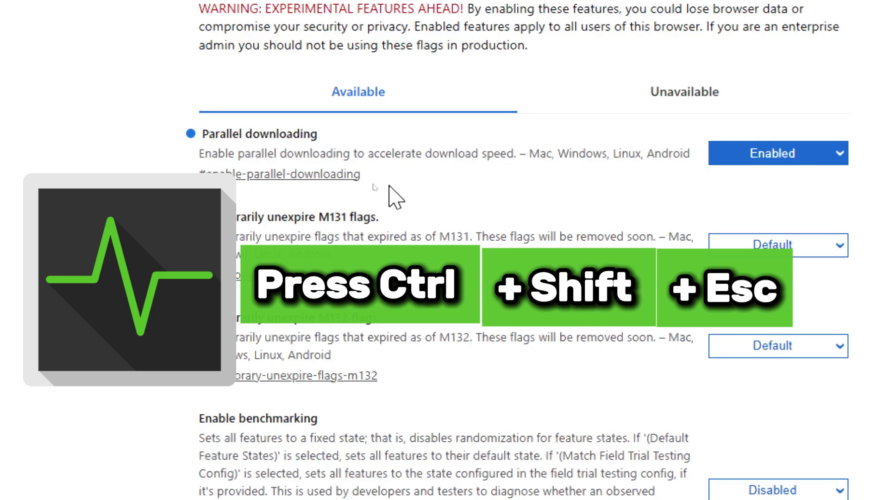
Open Task Manager and view the Wi-Fi adapter's throughput graph under Performance
{"action": "key", "text": "ctrl+shift+Escape"}
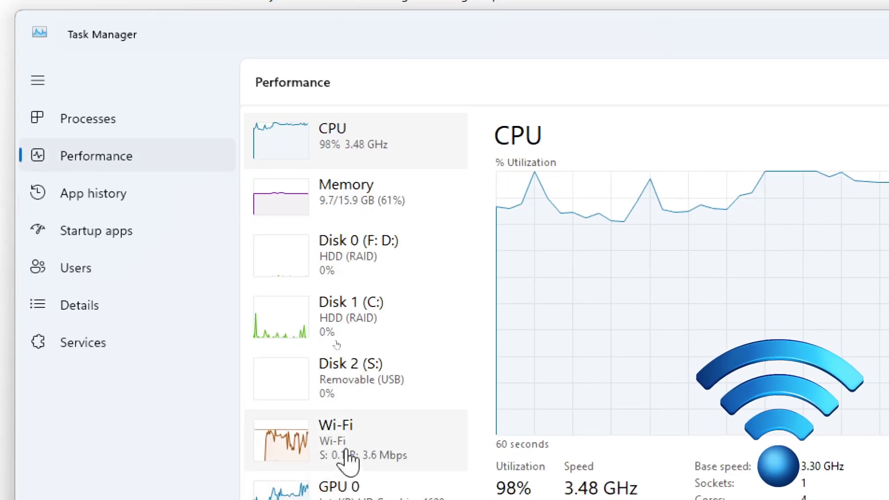
{"action": "left_click", "coordinate": [345, 498]}
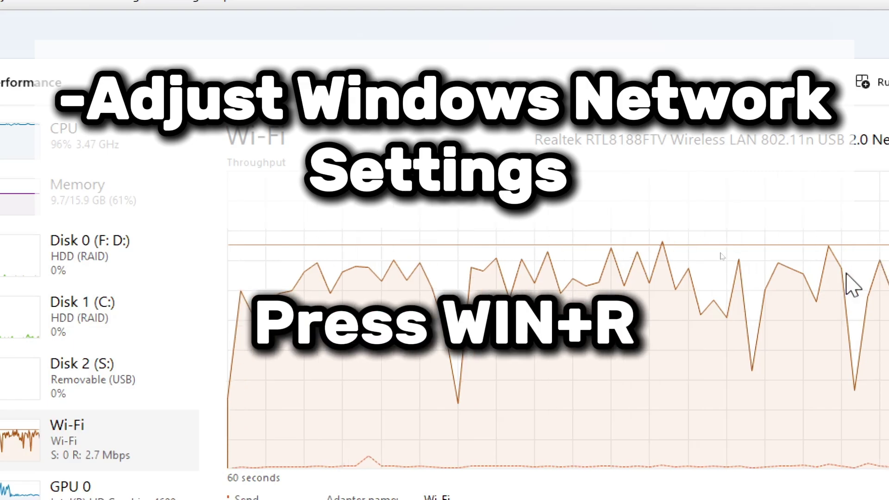
Launch cmd as administrator from the Run dialog, replacing the previous entry
{"action": "key", "text": "super+r"}
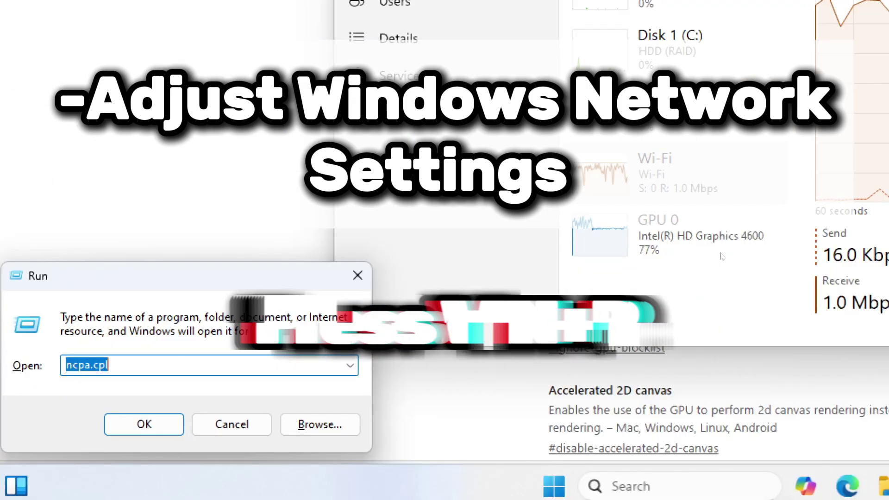
{"action": "key", "text": "BackSpace"}
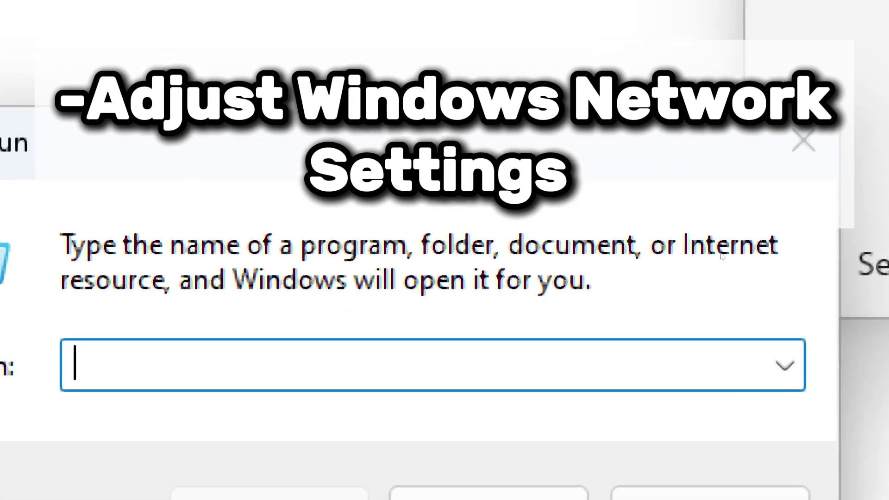
{"action": "type", "text": "cmd"}
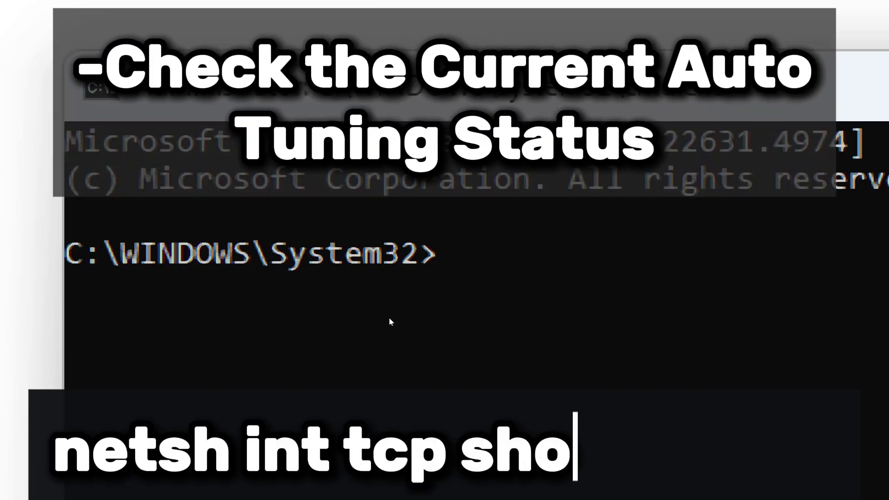
Run netsh int tcp show global and highlight the disabled Receive Window Auto-Tuning Level
{"action": "type", "text": "netsh"}
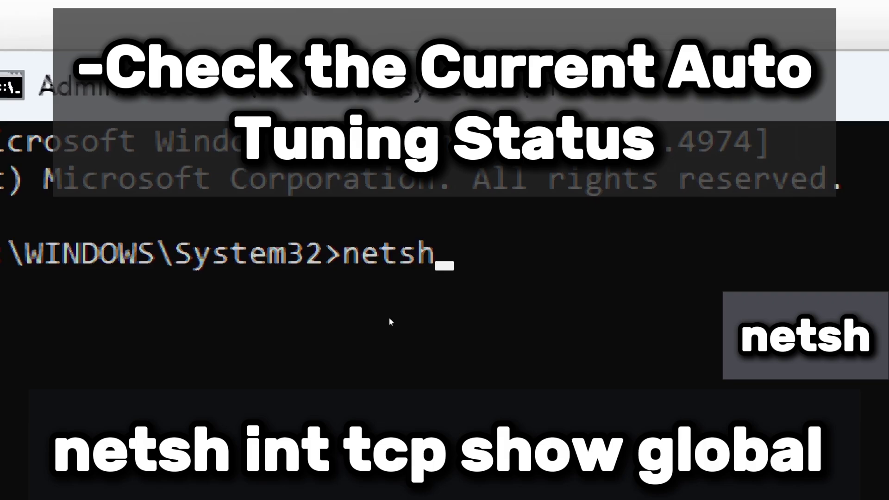
{"action": "type", "text": " int"}
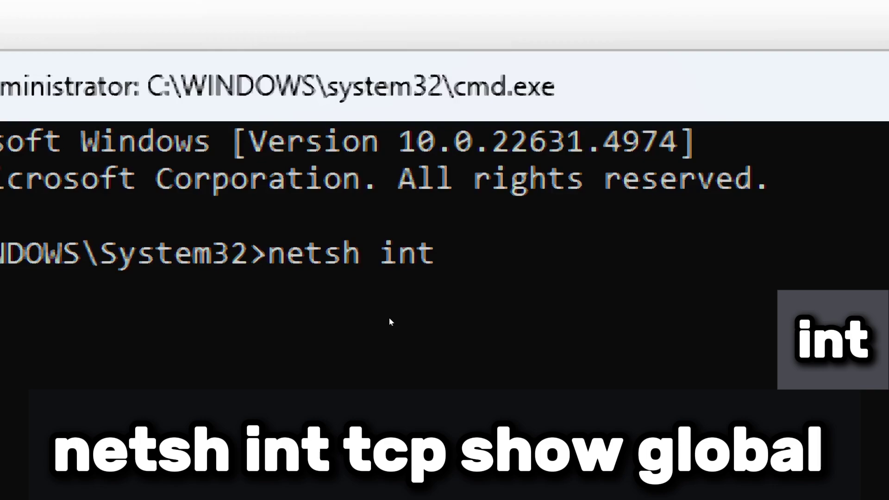
{"action": "type", "text": " tcp"}
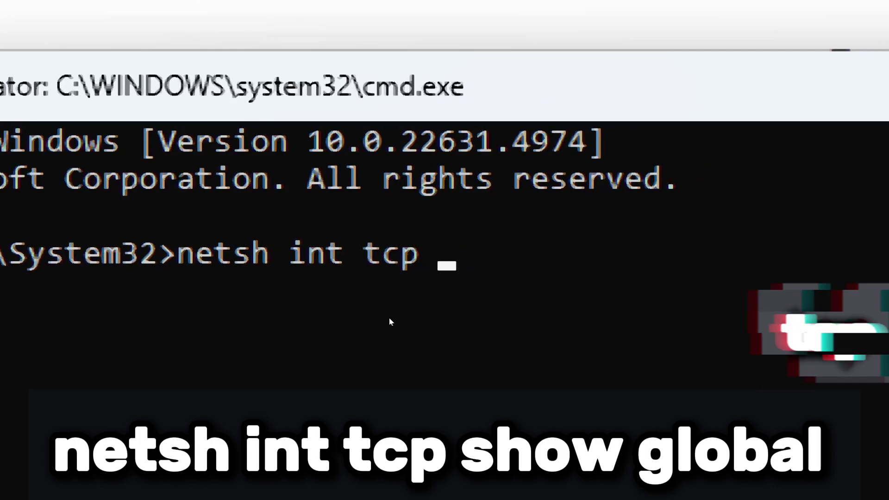
{"action": "type", "text": " show glob"}
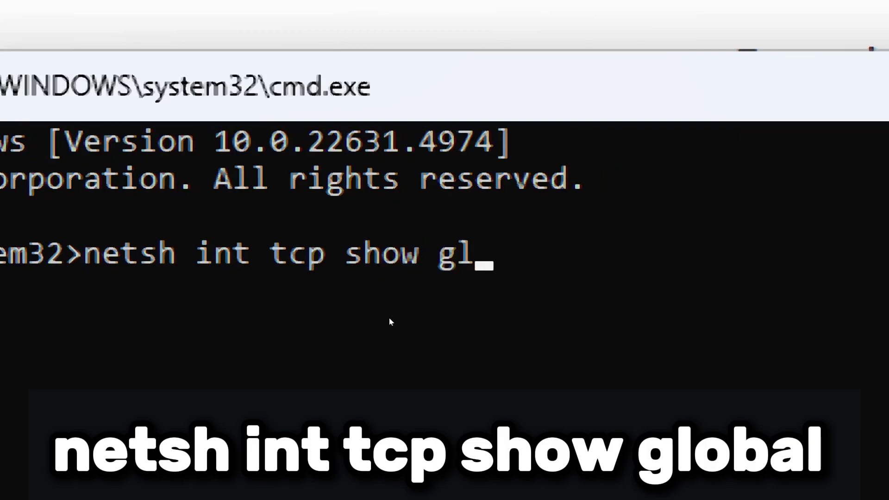
{"action": "type", "text": "al"}
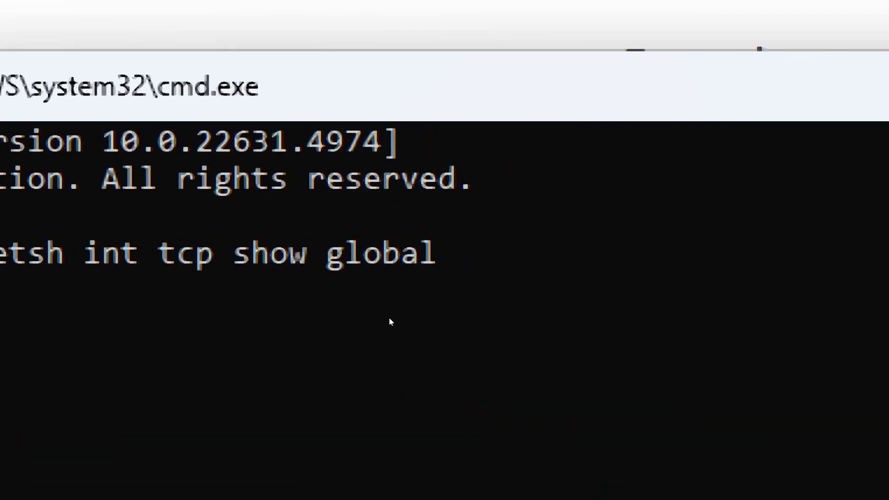
{"action": "key", "text": "Return"}
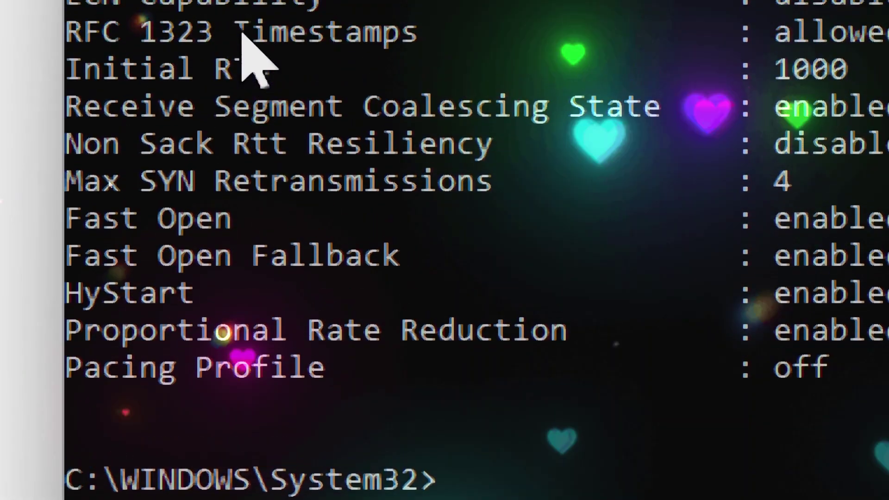
{"action": "left_click_drag", "start_coordinate": [68, 172], "coordinate": [461, 172]}
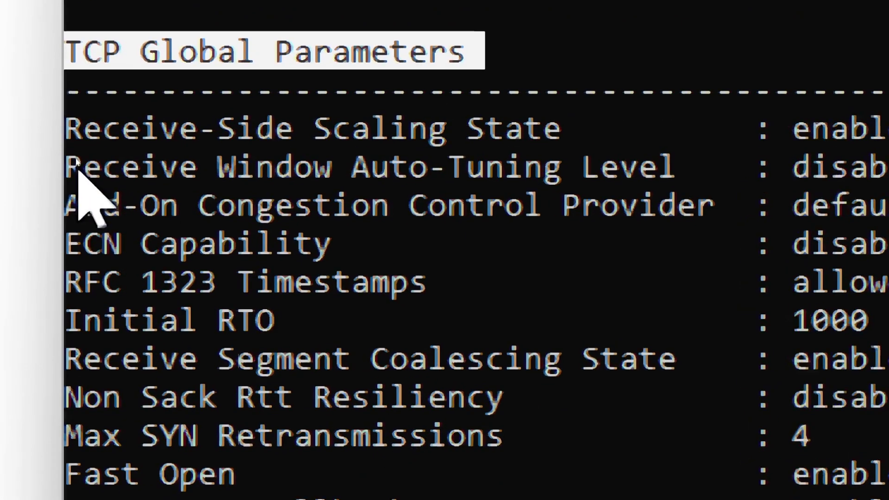
{"action": "left_click_drag", "start_coordinate": [69, 273], "coordinate": [145, 283]}
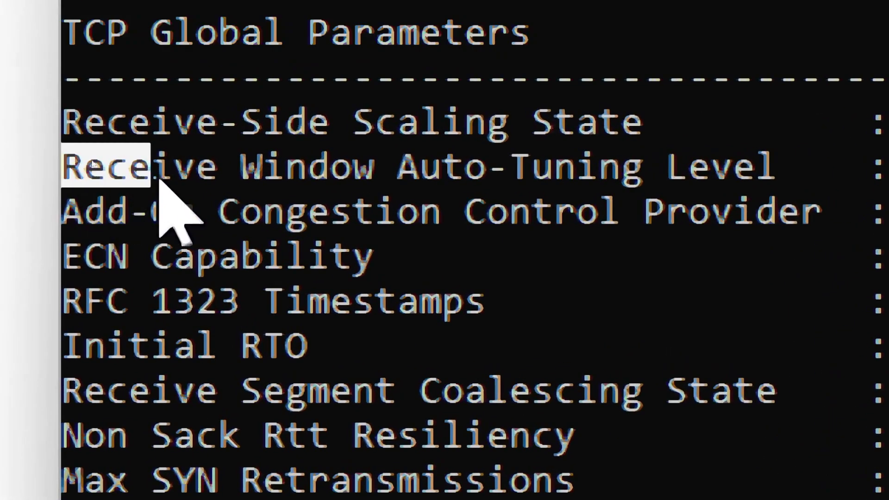
{"action": "mouse_move", "coordinate": [635, 177]}
{"action": "left_mouse_down"}
{"action": "mouse_move", "coordinate": [768, 183]}
{"action": "mouse_move", "coordinate": [576, 179]}
{"action": "mouse_move", "coordinate": [653, 180]}
{"action": "left_mouse_up"}
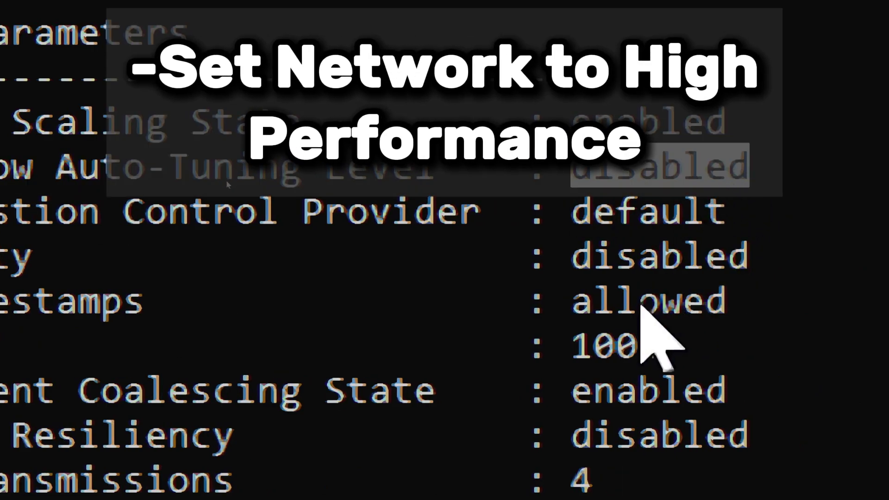
Enter netsh int tcp set global autotuninglevel=normal to set auto-tuning to normal
{"action": "type", "text": "netsh"}
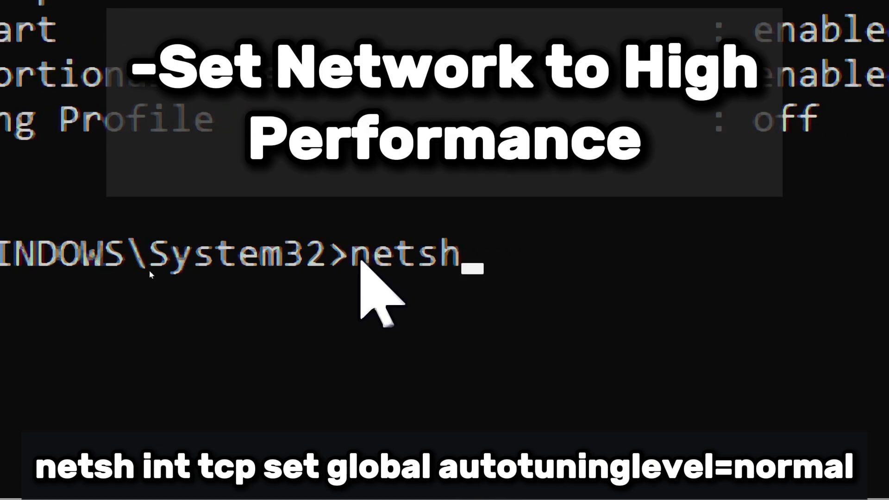
{"action": "type", "text": " int tcp"}
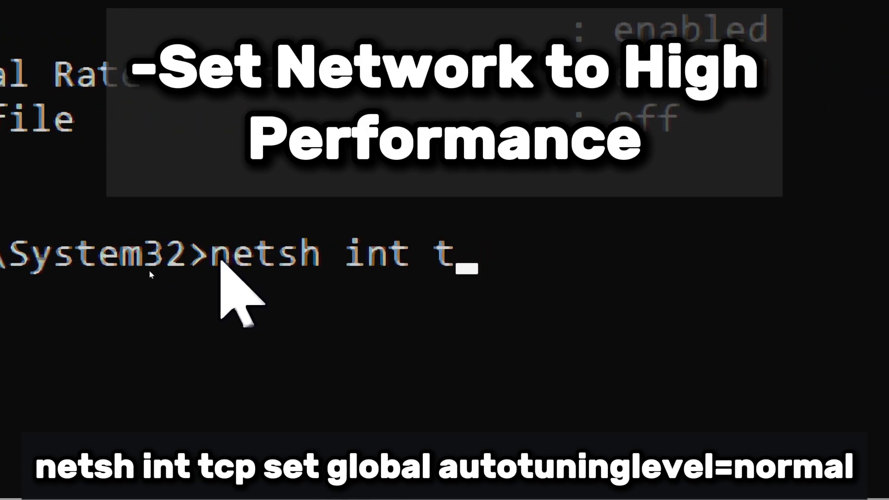
{"action": "type", "text": " s"}
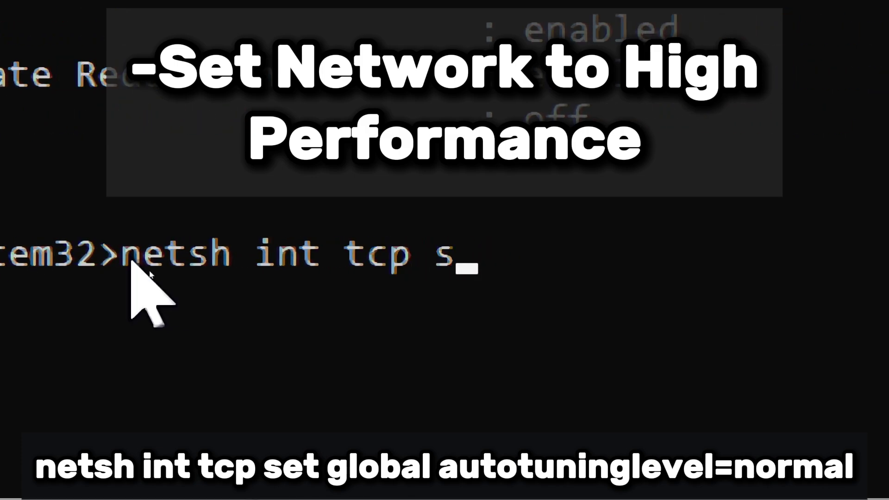
{"action": "type", "text": "et glob"}
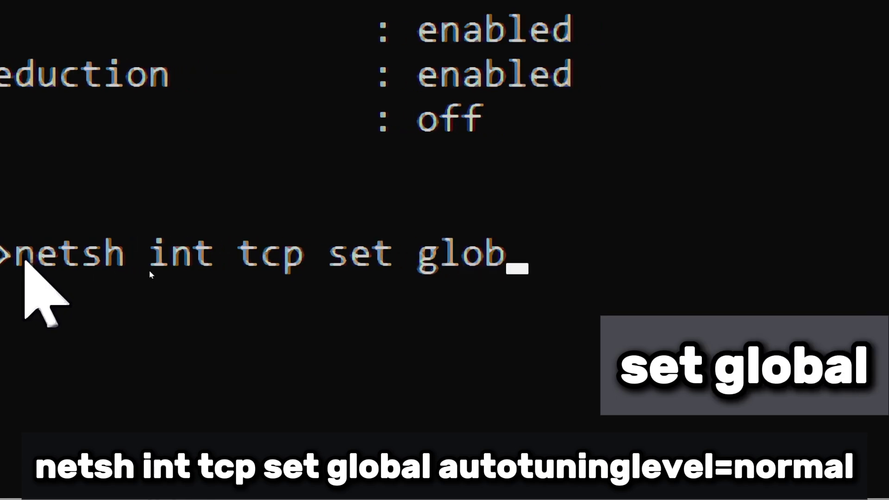
{"action": "type", "text": "al"}
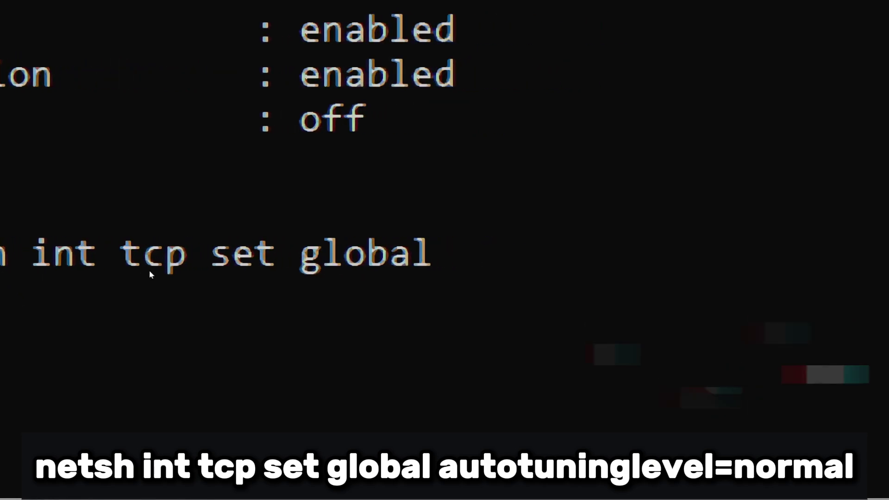
{"action": "type", "text": " autotunin"}
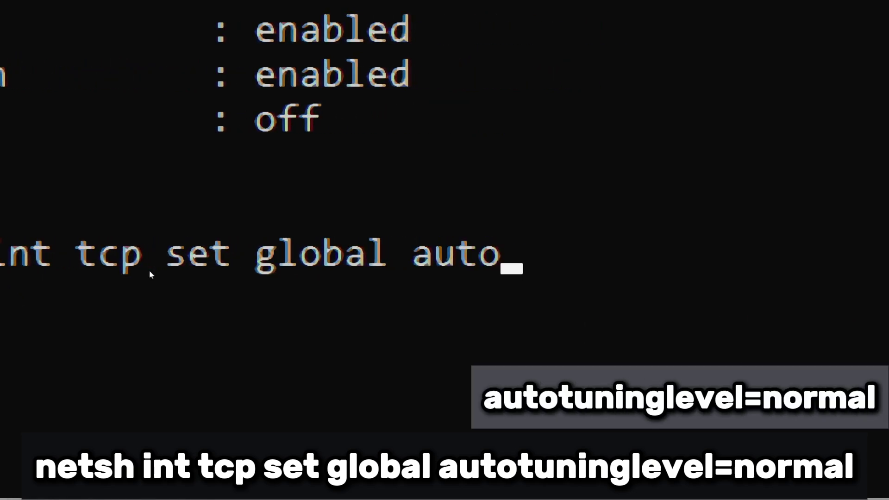
{"action": "type", "text": "glevel="}
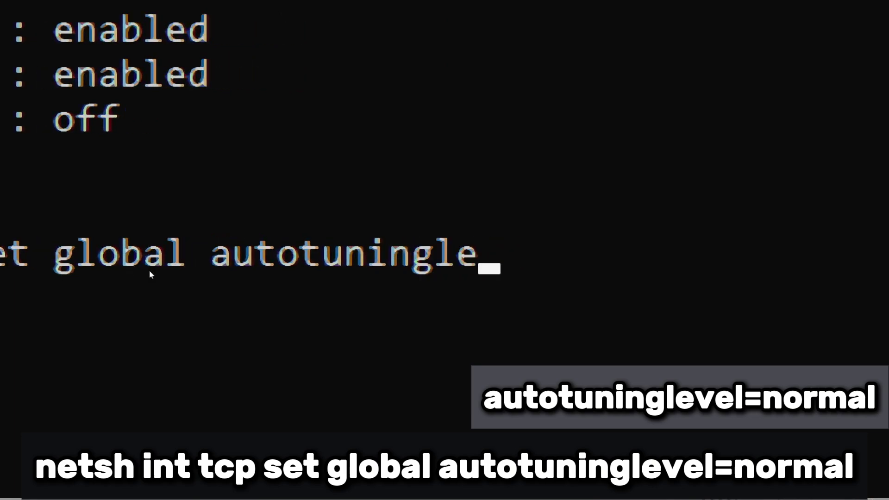
{"action": "type", "text": "normal"}
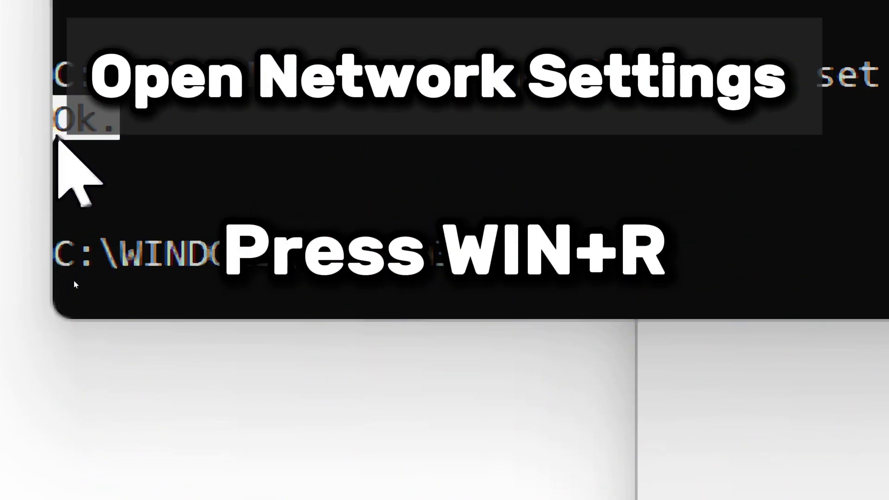
Run ncpa.cpl to open the Network Connections folder
{"action": "key", "text": "super+r"}
{"action": "type", "text": "nc"}
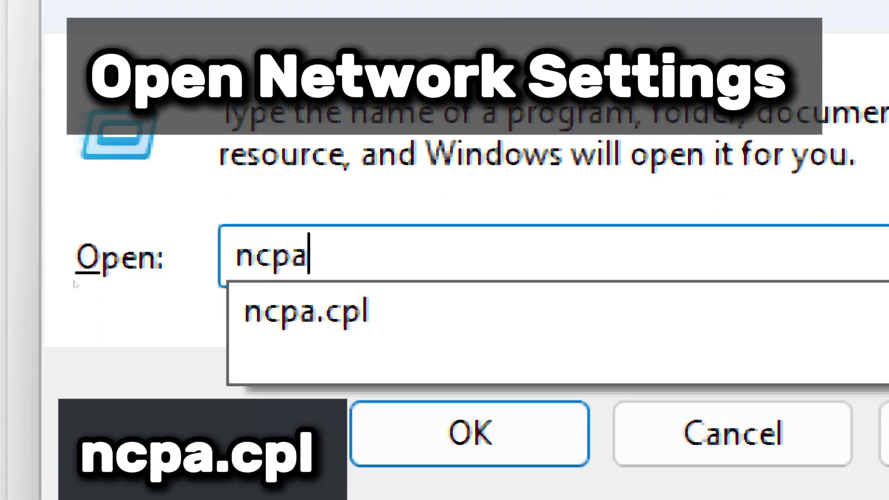
{"action": "type", "text": "pa.cpl"}
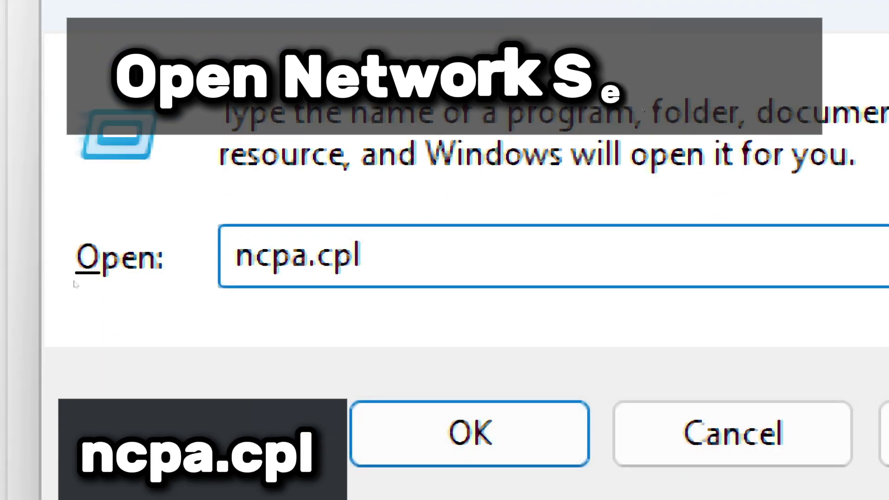
{"action": "key", "text": "Return"}
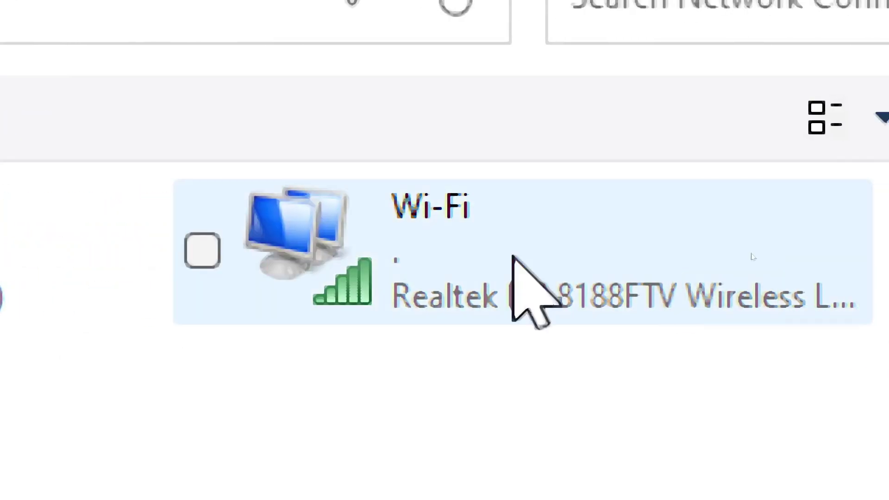
Open the Wi-Fi adapter's Internet Protocol Version 4 (TCP/IPv4) properties
{"action": "left_click", "coordinate": [394, 258]}
{"action": "right_click", "coordinate": [397, 258]}
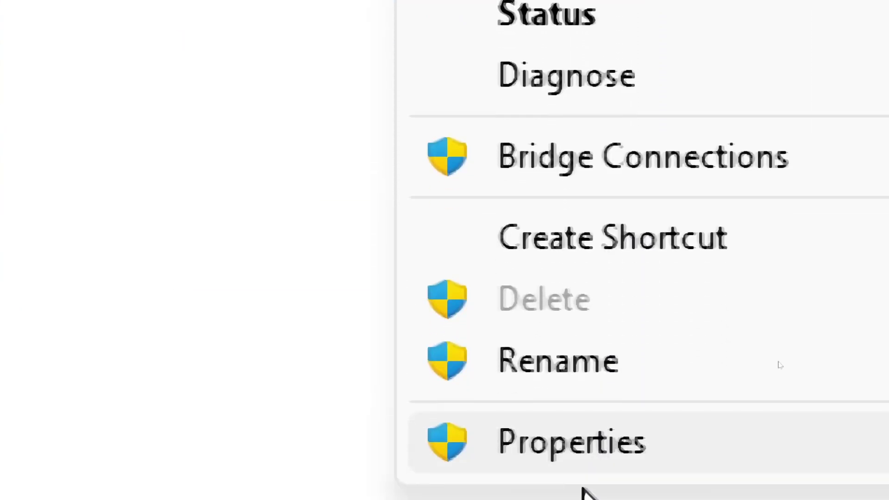
{"action": "left_click", "coordinate": [601, 374]}
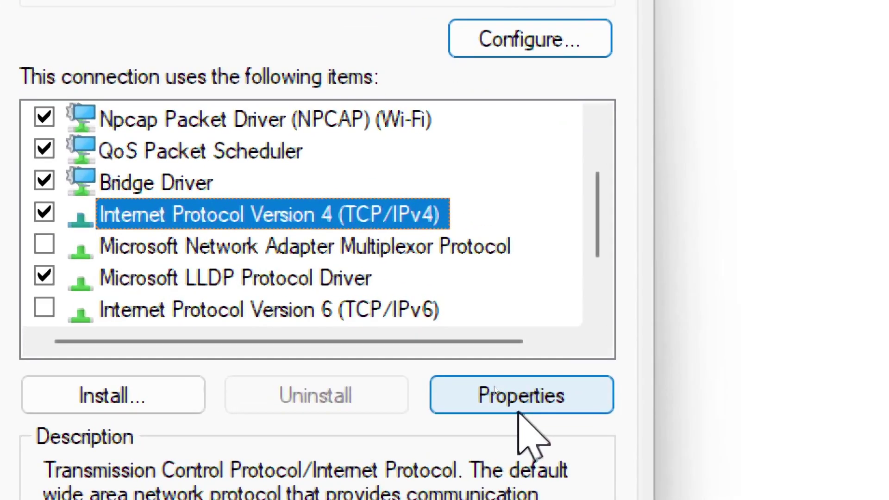
{"action": "left_click", "coordinate": [515, 480]}
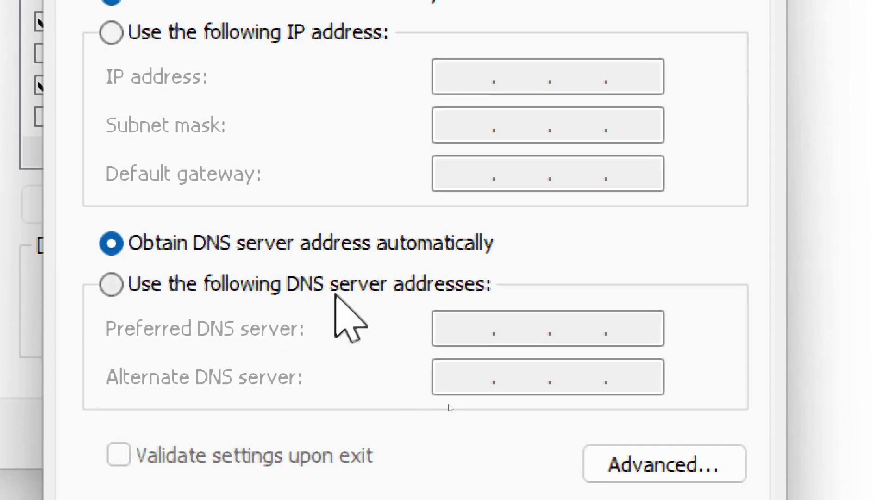
Set manual DNS servers 8.8.8.8 preferred and 8.8.4.4 alternate, and confirm with OK
{"action": "left_click", "coordinate": [112, 284]}
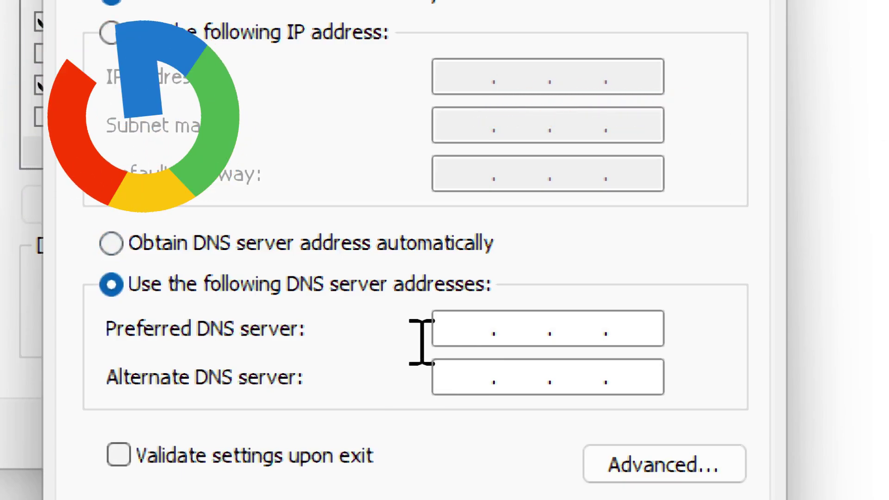
{"action": "type", "text": "8 "}
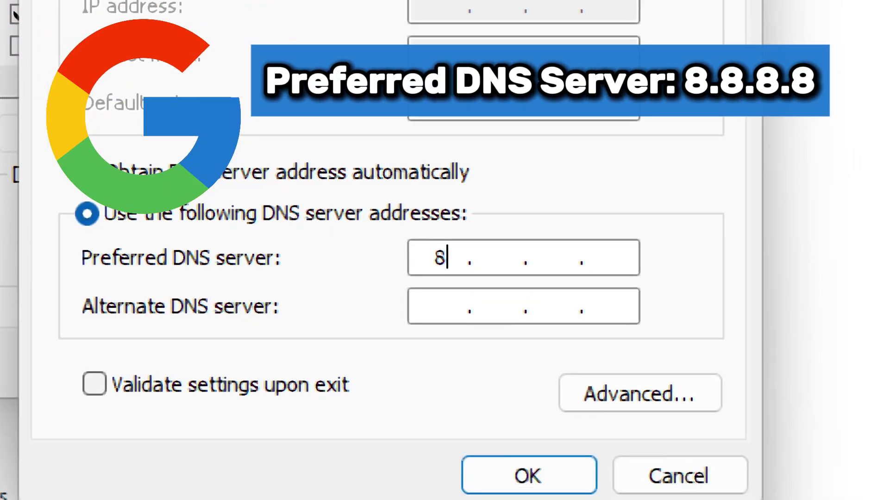
{"action": "type", "text": ".8.8"}
{"action": "type", "text": ".8"}
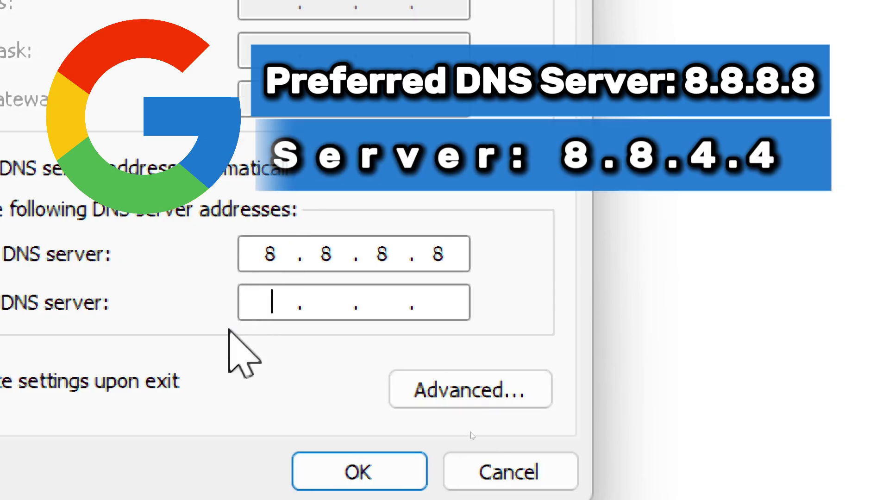
{"action": "type", "text": "8.8."}
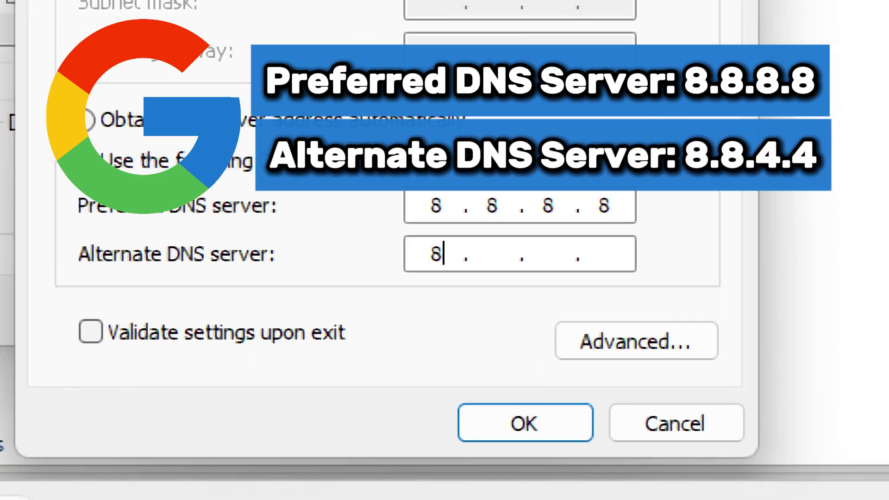
{"action": "type", "text": "4.4"}
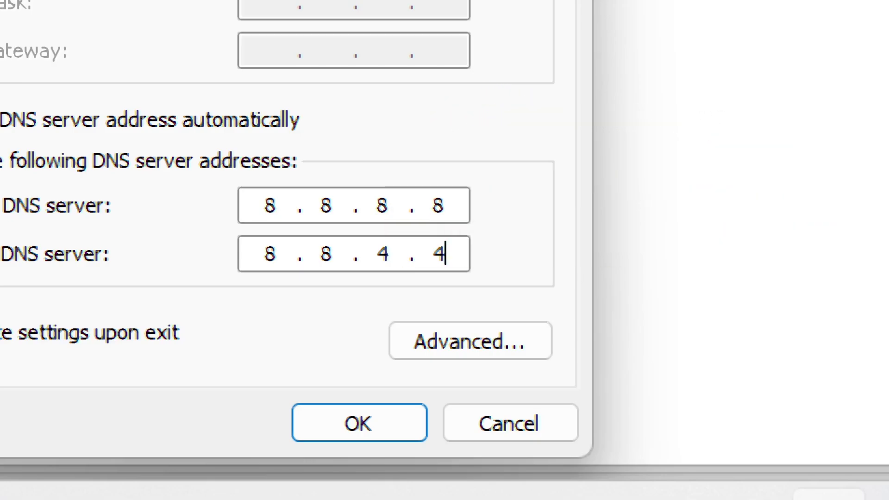
{"action": "left_click", "coordinate": [363, 416]}
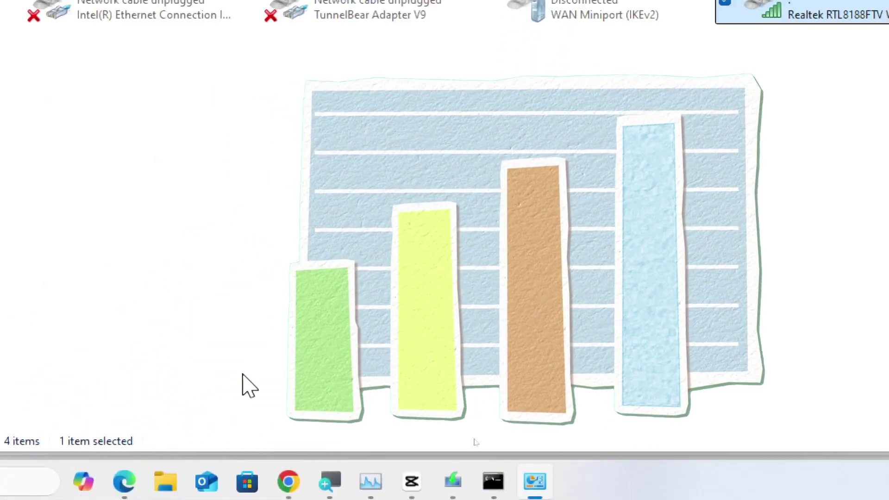
Run ipconfig /flushdns in Command Prompt and highlight the successful flush message
{"action": "left_click", "coordinate": [494, 482]}
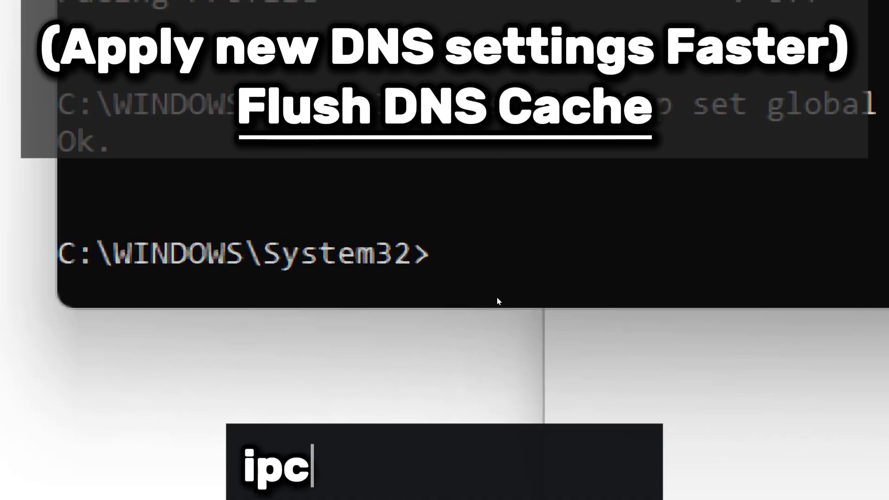
{"action": "type", "text": "ipconf"}
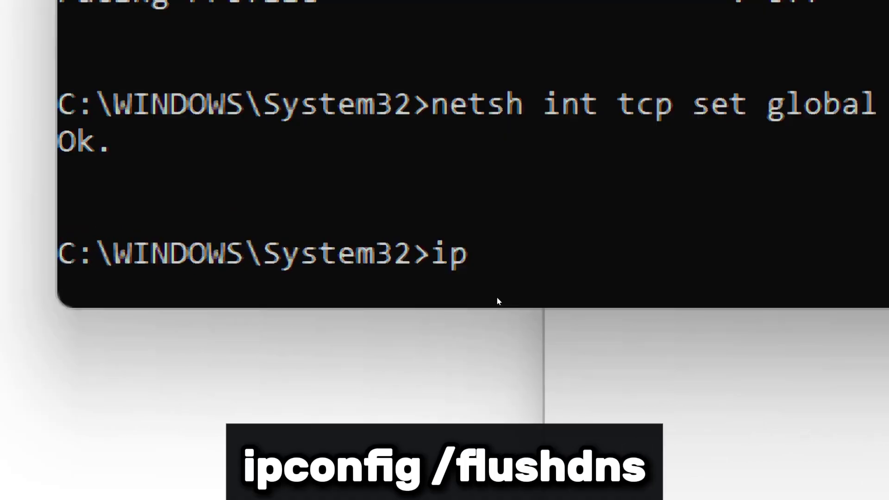
{"action": "type", "text": "ig /flu"}
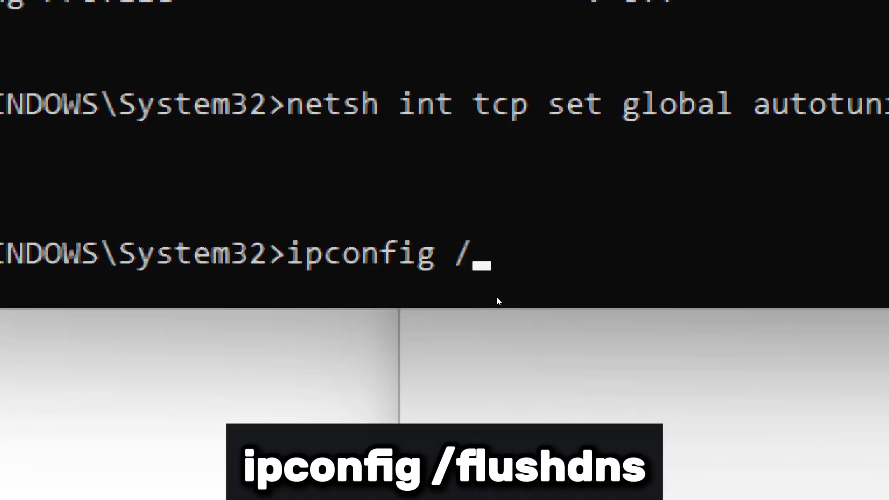
{"action": "type", "text": "shdns"}
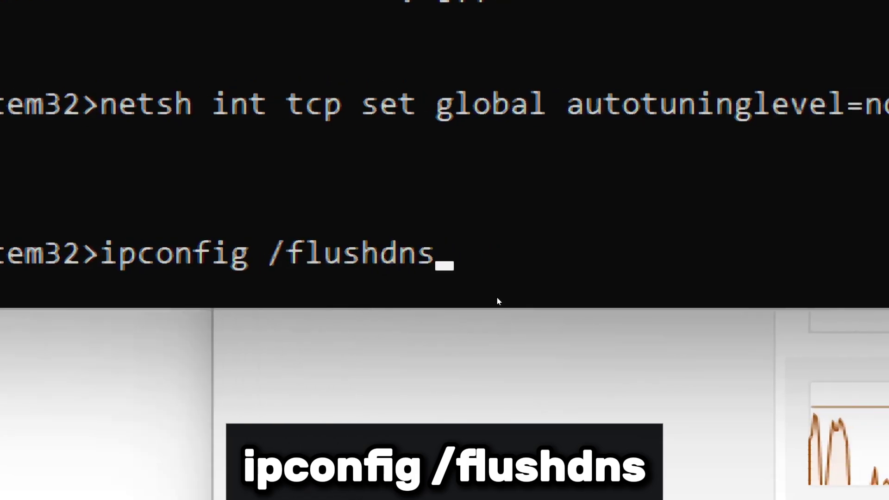
{"action": "key", "text": "Return"}
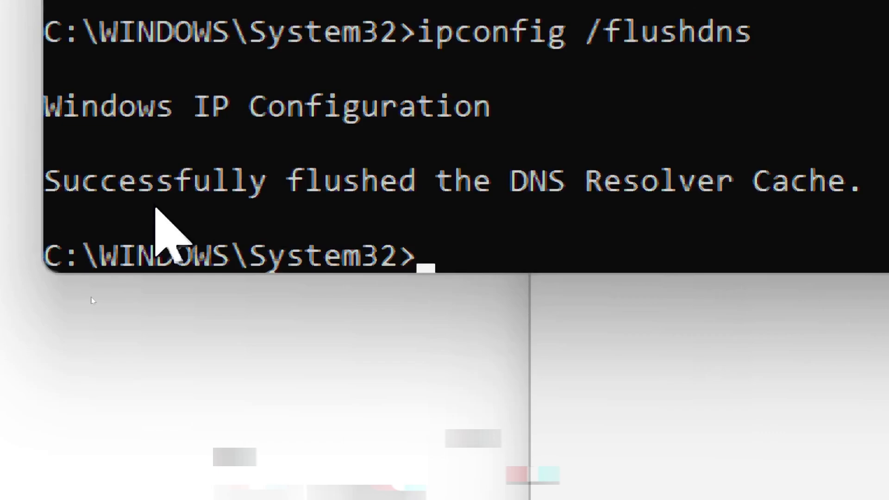
{"action": "left_click_drag", "start_coordinate": [56, 171], "coordinate": [254, 179]}
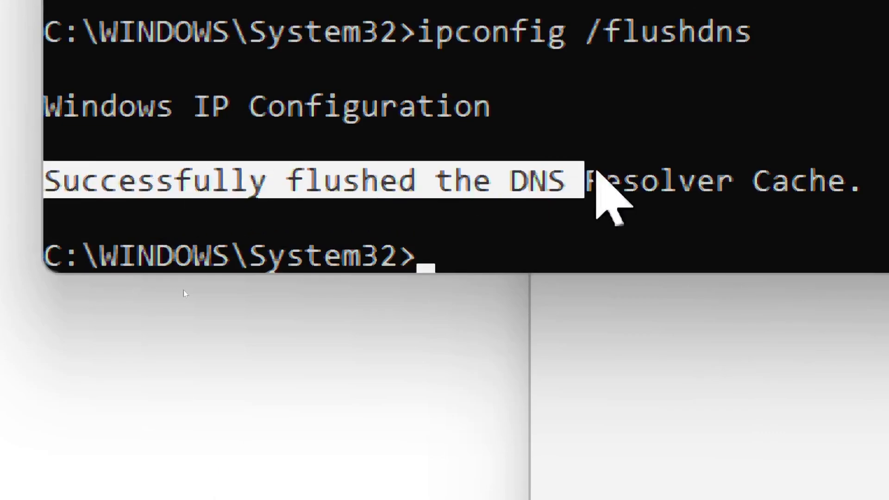
{"action": "left_click_drag", "start_coordinate": [597, 172], "coordinate": [875, 176]}
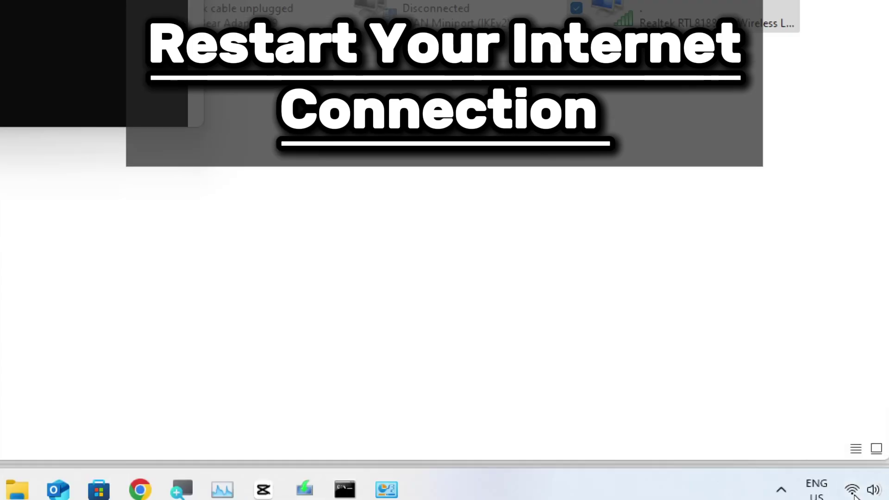
Restart Wi-Fi, run nslookup google.com, and highlight the answering server dns.google at 8.8.8.8
{"action": "left_click", "coordinate": [853, 491]}
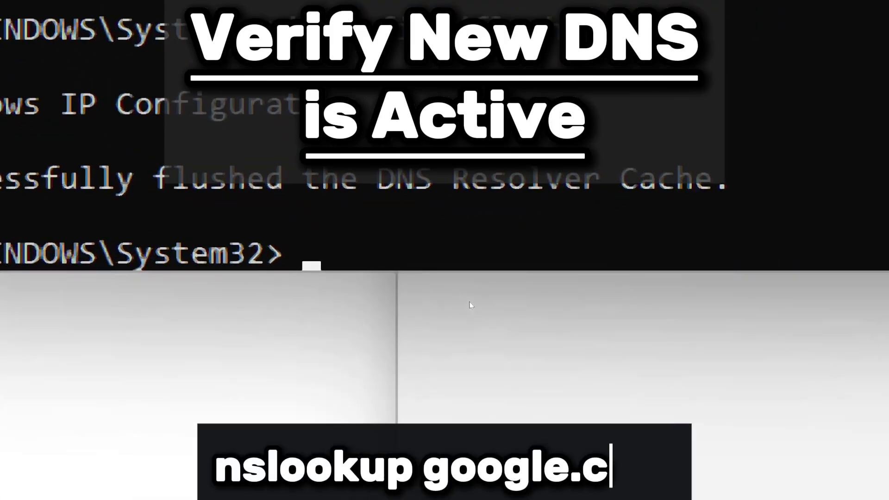
{"action": "type", "text": "nslook"}
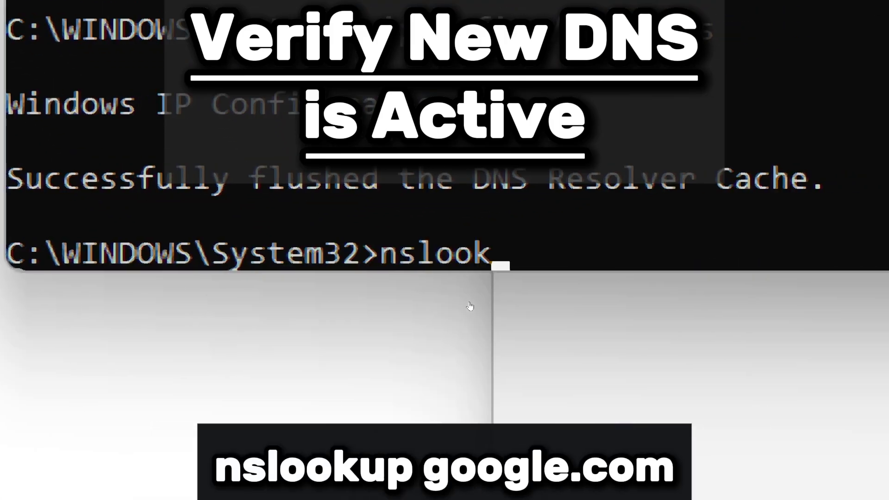
{"action": "type", "text": "up googl"}
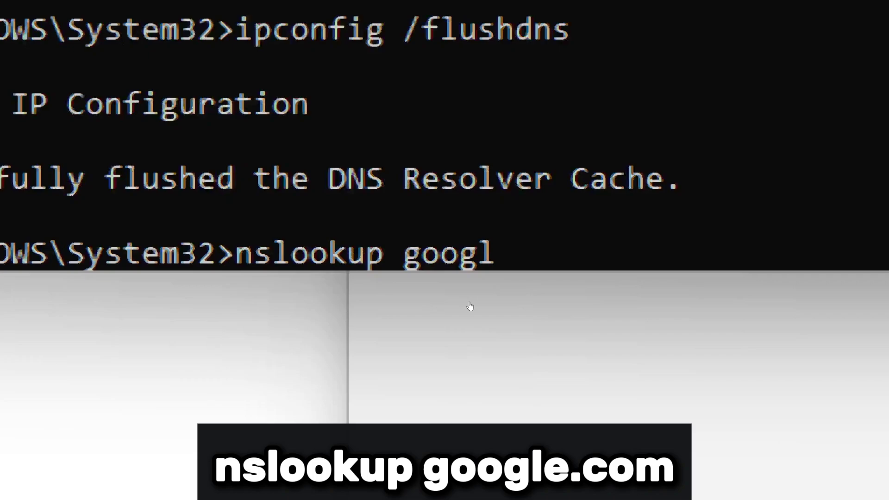
{"action": "type", "text": "e.com"}
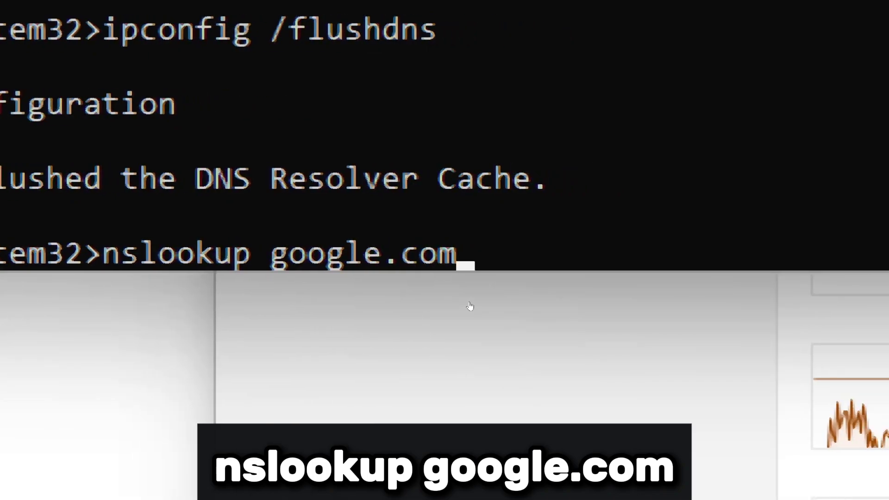
{"action": "key", "text": "Return"}
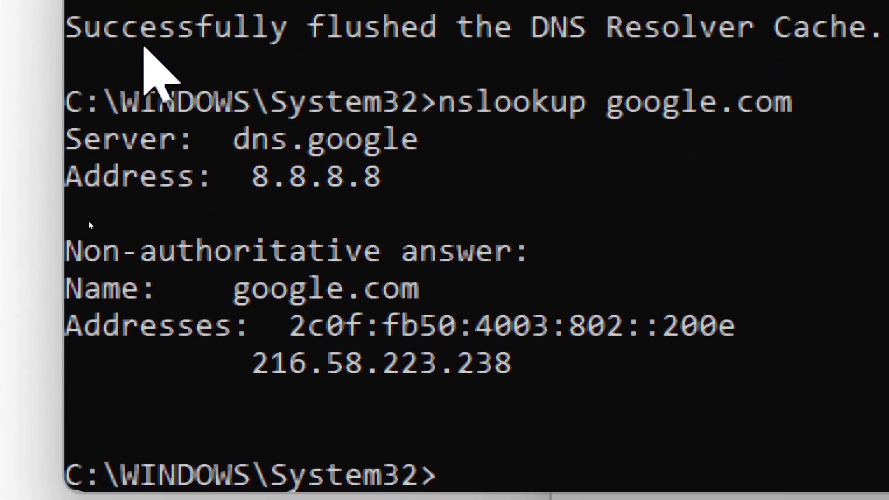
{"action": "left_click_drag", "start_coordinate": [216, 141], "coordinate": [427, 158]}
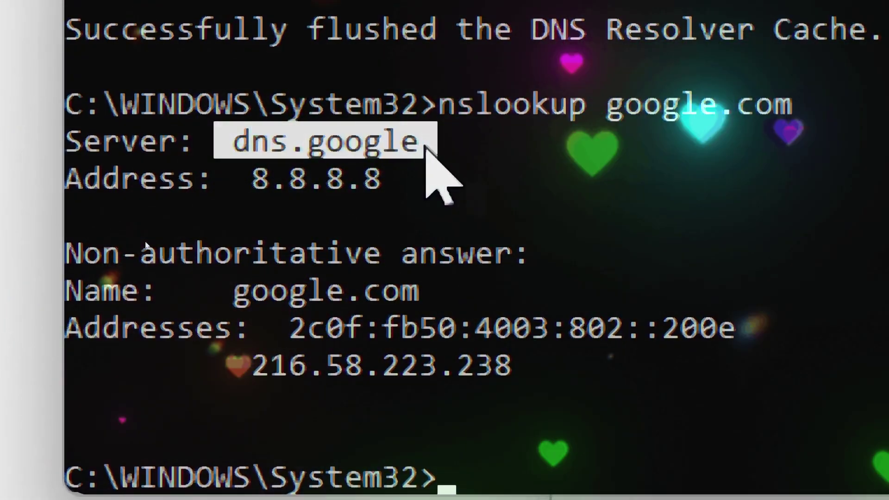
{"action": "left_click_drag", "start_coordinate": [235, 177], "coordinate": [384, 188]}
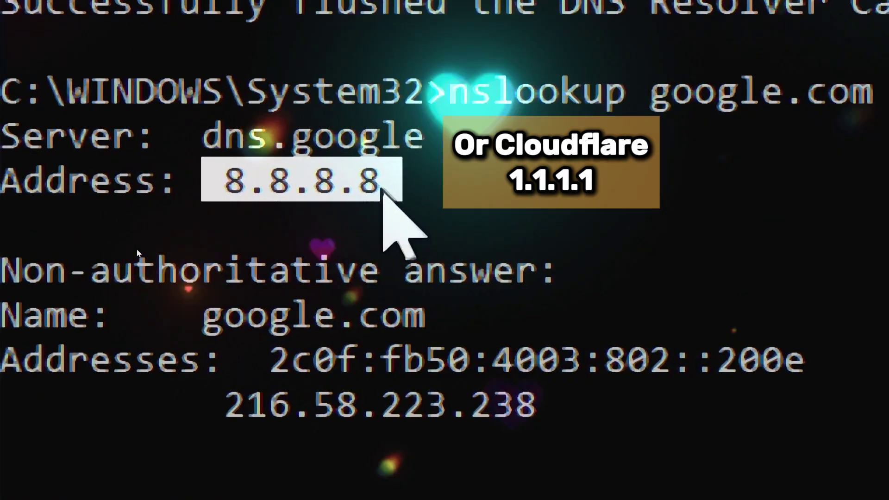